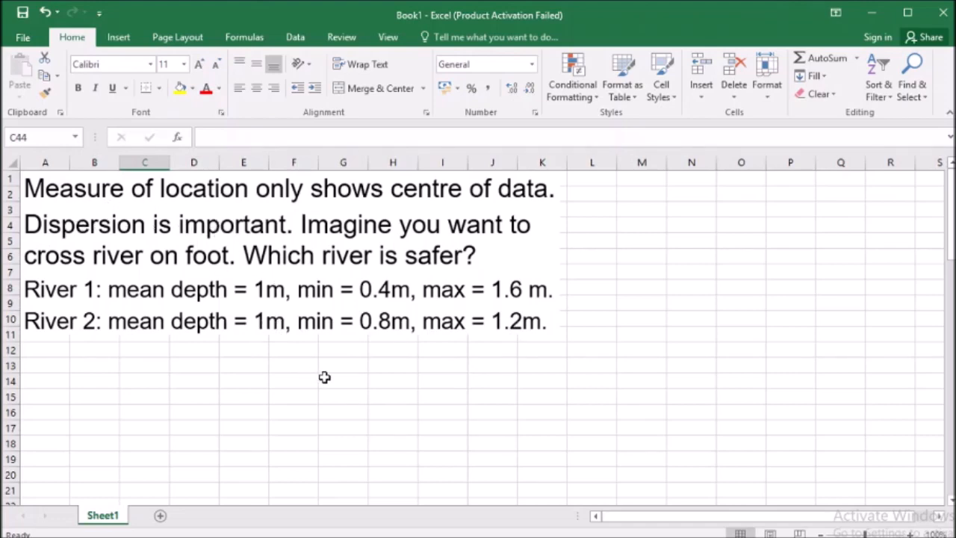
Review the notes on dispersion and the Student and Grade columns of the data table.
scroll(325, 377, "down", 6)
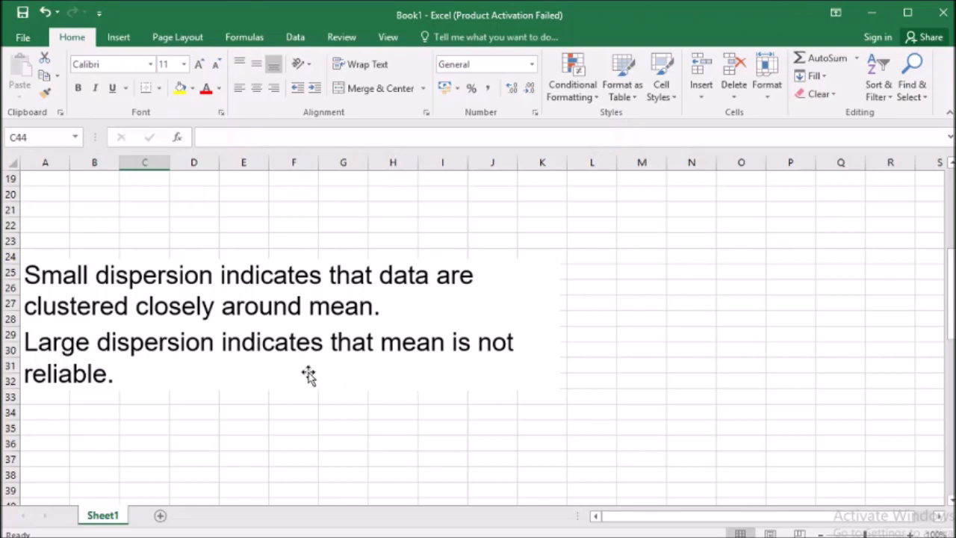
scroll(309, 375, "down", 8)
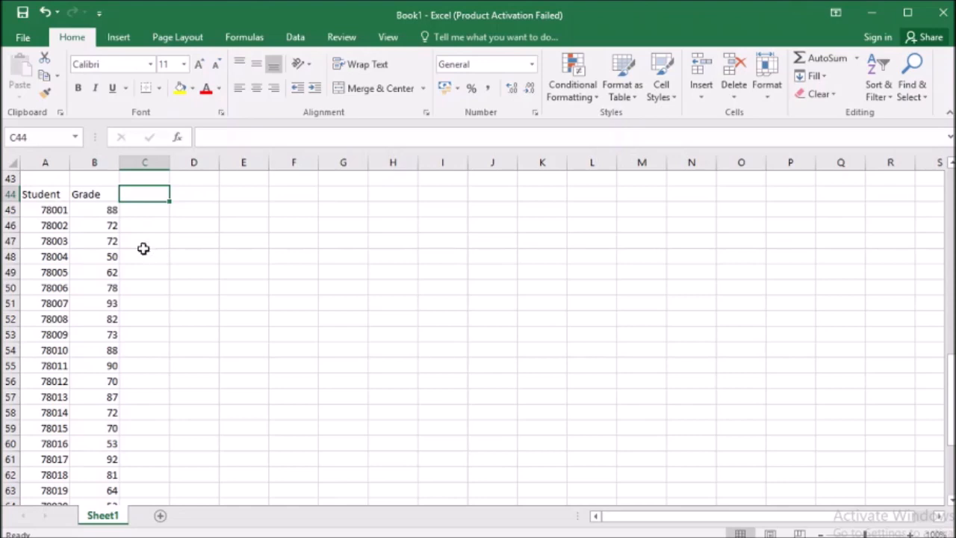
left_click(47, 194)
scroll(45, 266, "down", 7)
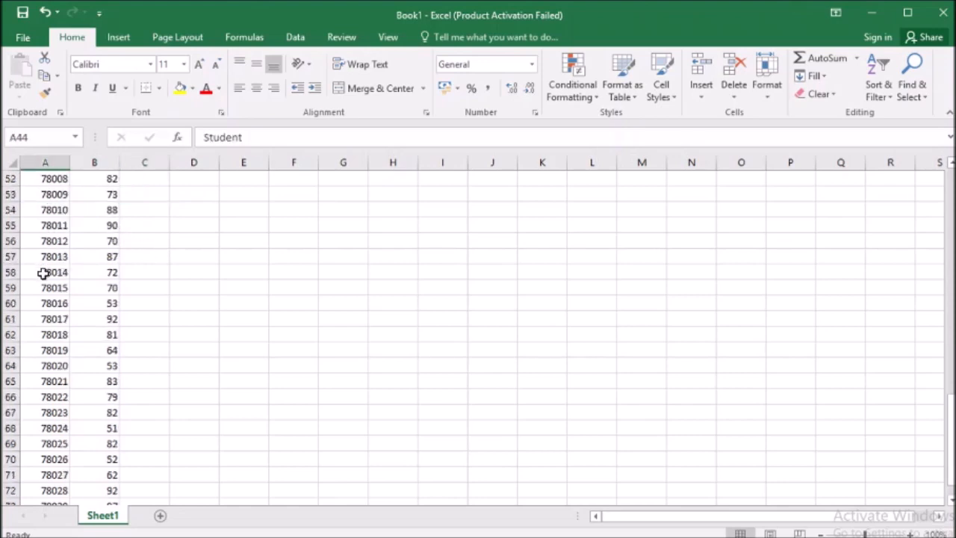
scroll(43, 274, "up", 4)
scroll(43, 273, "up", 3)
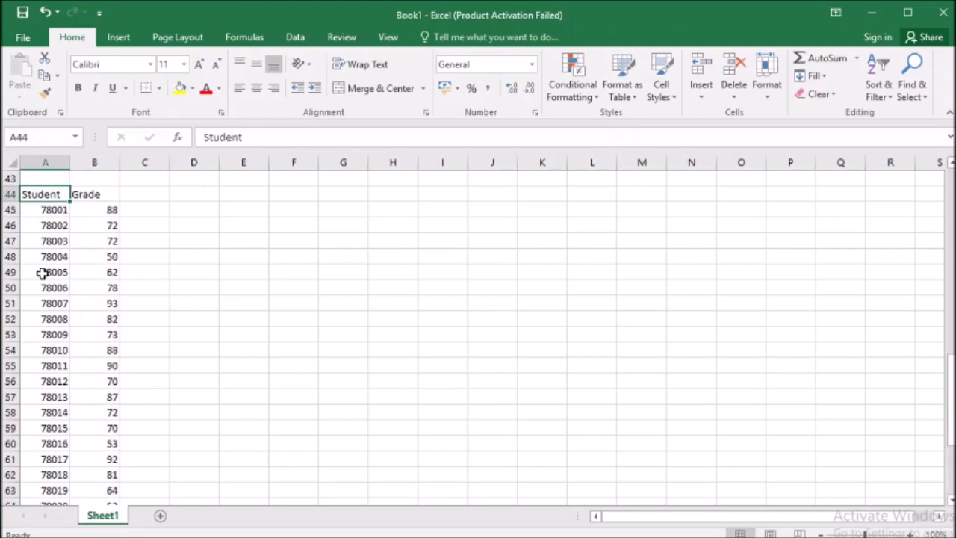
left_click_drag(48, 194, 35, 385)
left_click_drag(103, 194, 91, 427)
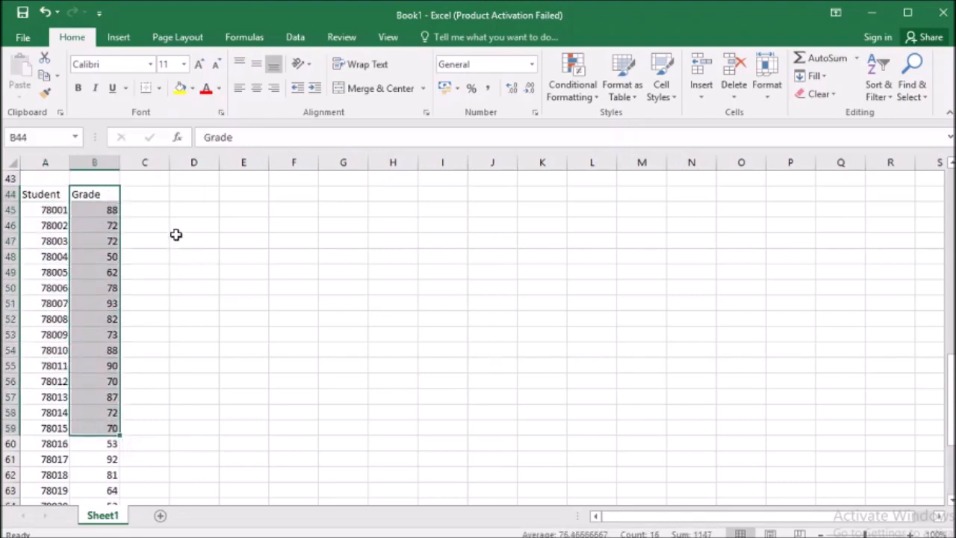
Calculate the sample variance of the grades in B45:B74 in cell D44 using VAR.S.
left_click(179, 195)
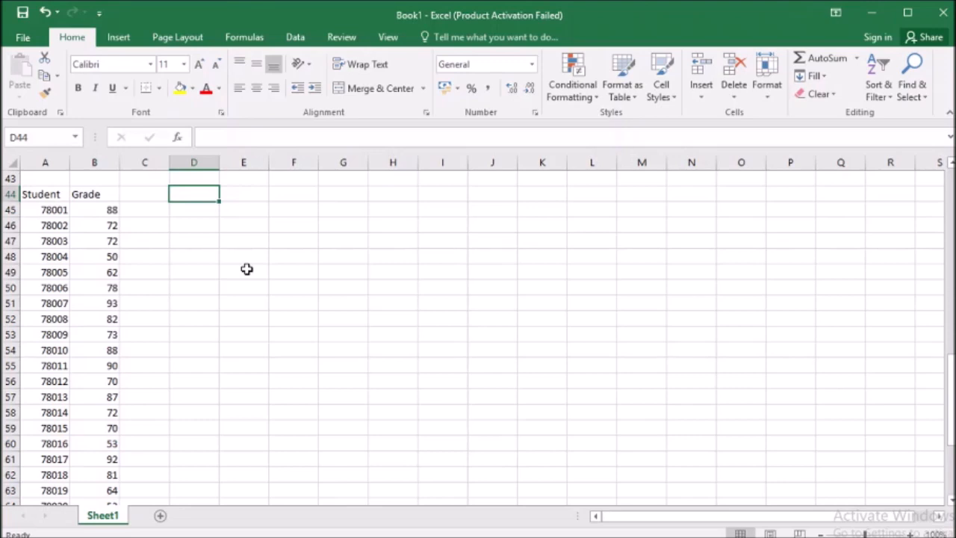
type("=")
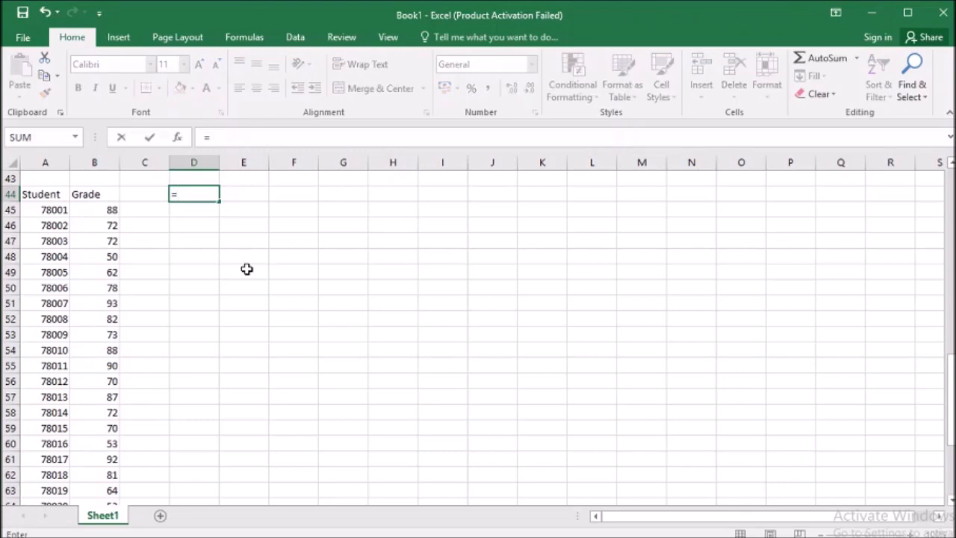
type("var.")
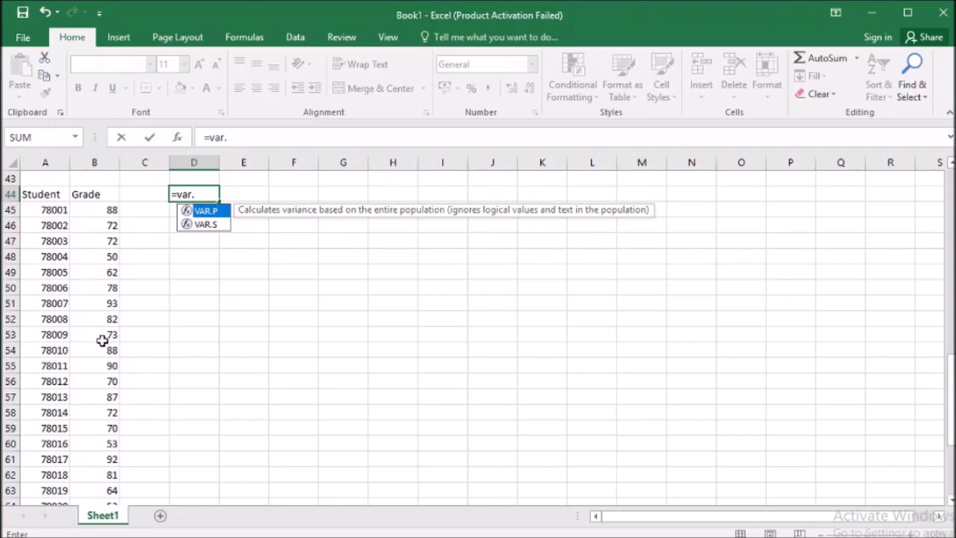
left_click(211, 226)
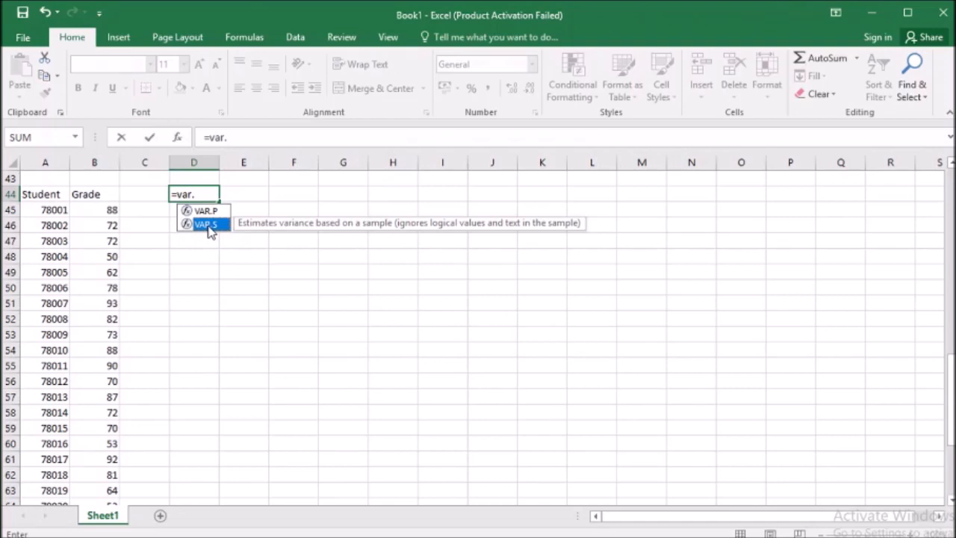
double_click(208, 225)
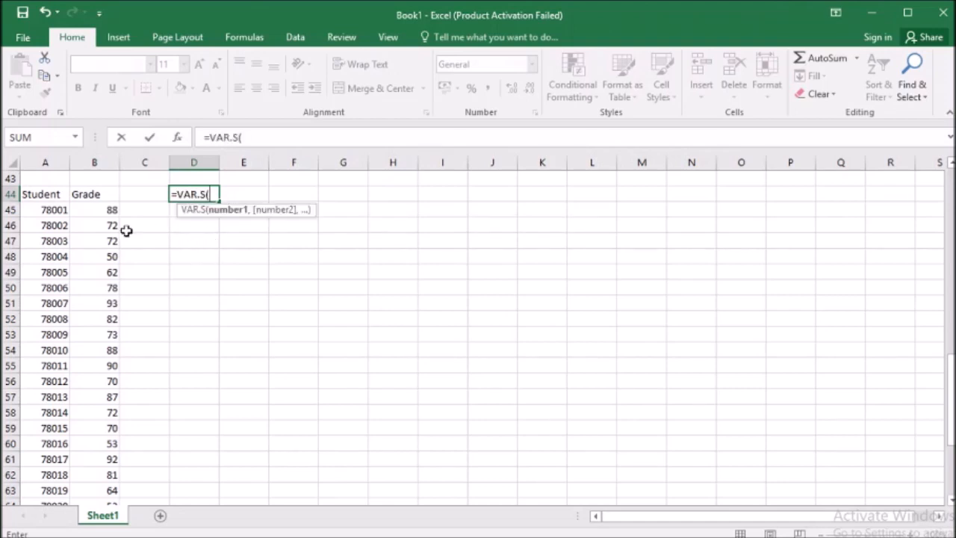
left_click_drag(99, 212, 95, 475)
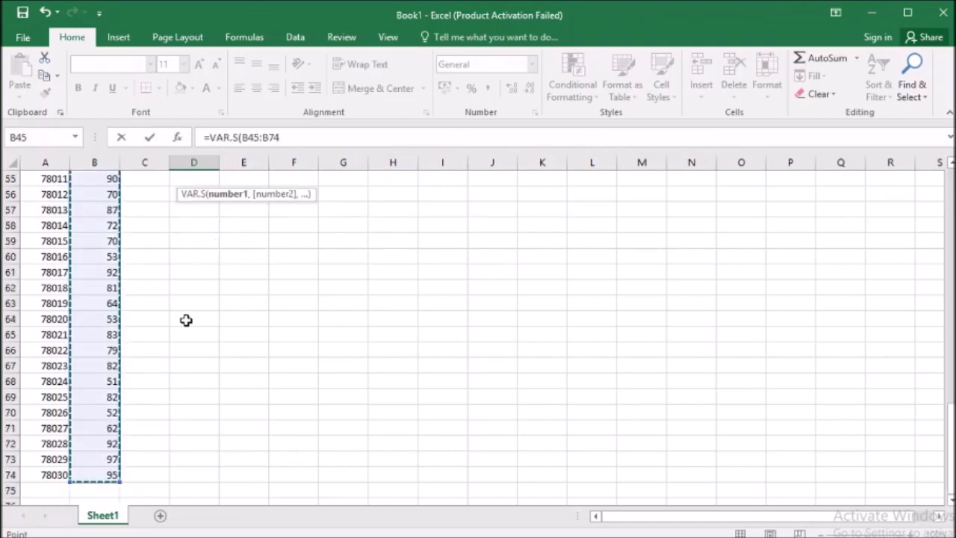
key("Return")
Label the result "Variance:" in the cell above it and move both cells to A41:A42.
scroll(194, 319, "up", 2)
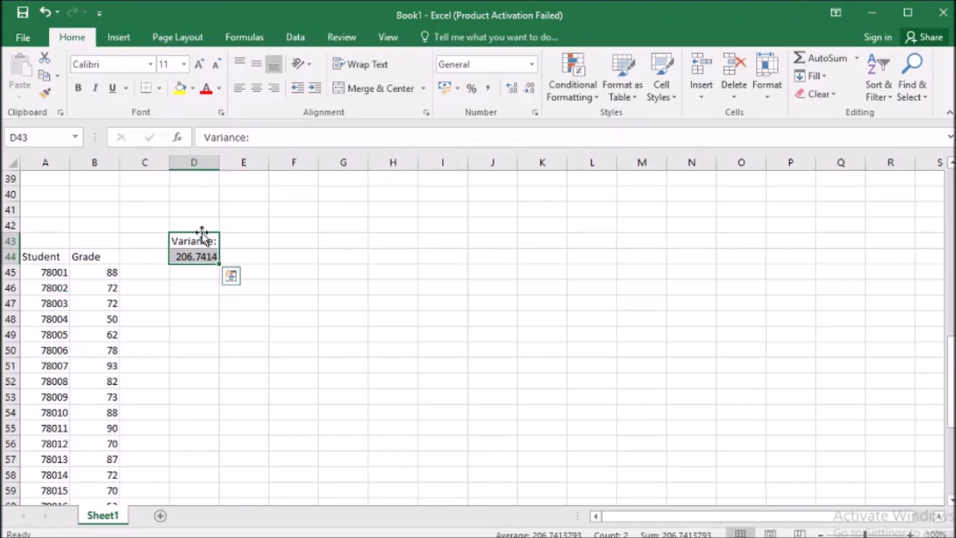
left_click_drag(202, 234, 53, 209)
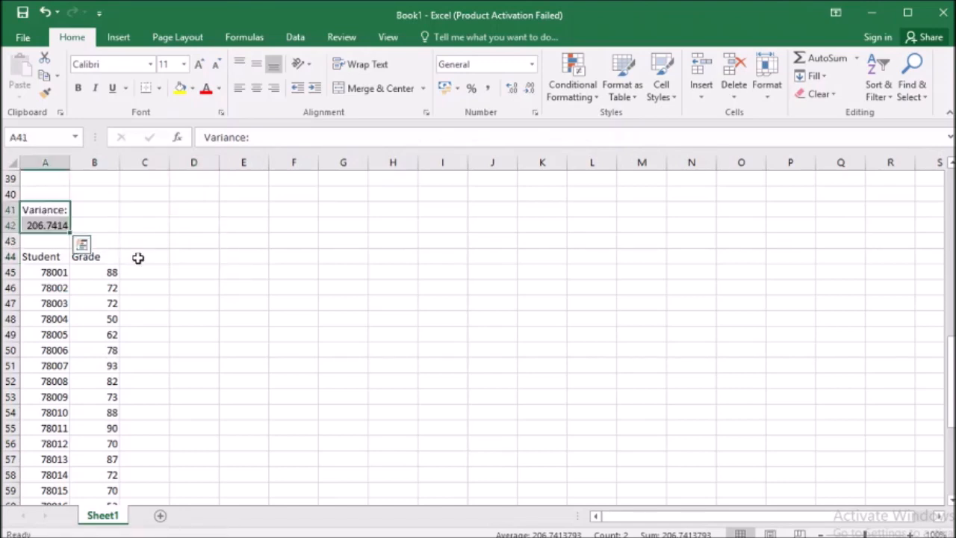
Enter the label "Mean:" in C41 and calculate the average of B45:B74 in C42.
scroll(138, 257, "up", 1)
left_click(141, 257)
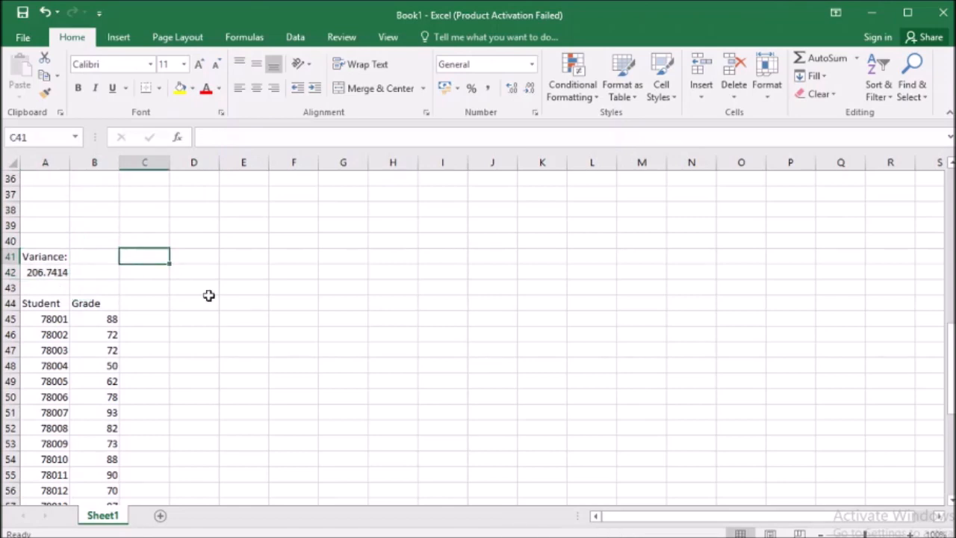
type("Mean:")
key("Return")
type("=average(")
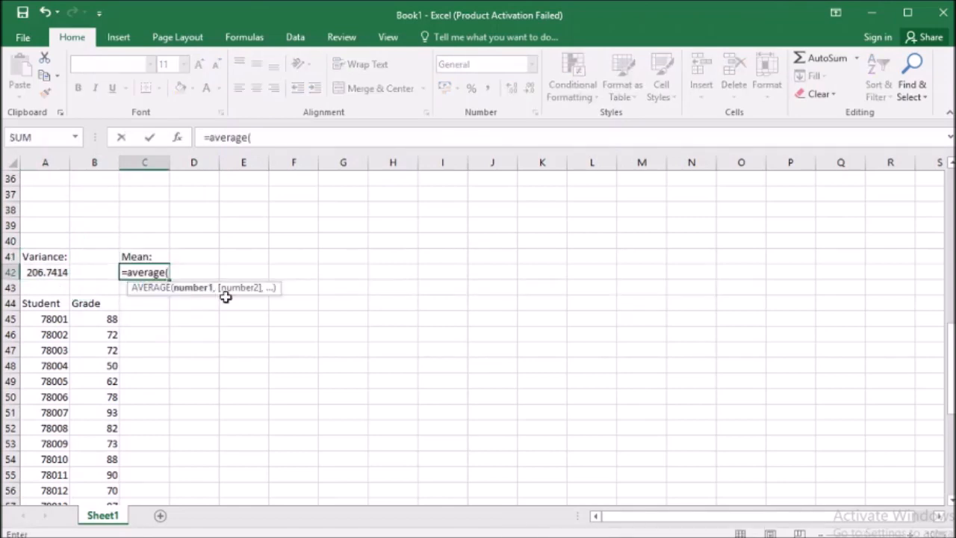
left_click_drag(97, 321, 94, 510)
scroll(329, 322, "up", 1)
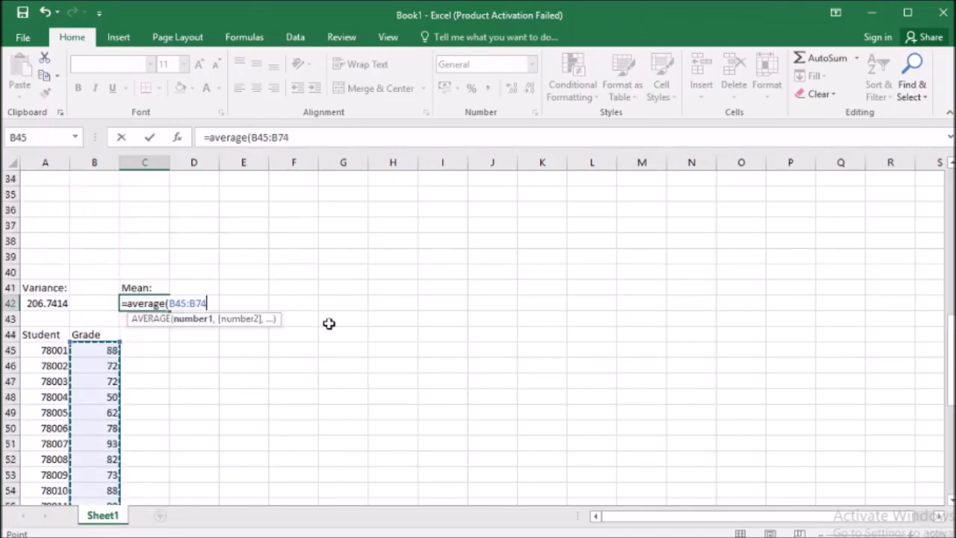
key("ctrl+Return")
Enter the column header "difference from mean" in C44 and point out the grades and the mean.
left_click(145, 335)
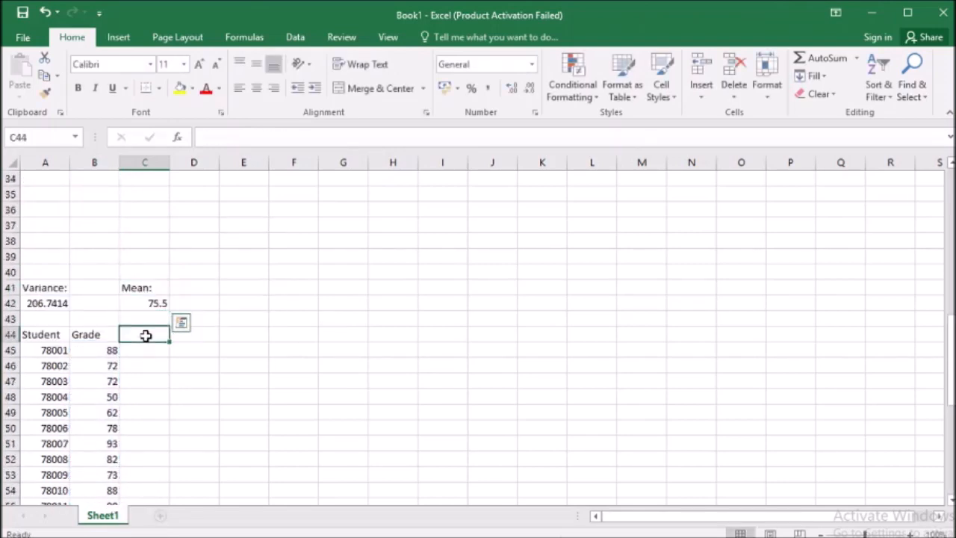
type("difference from mean")
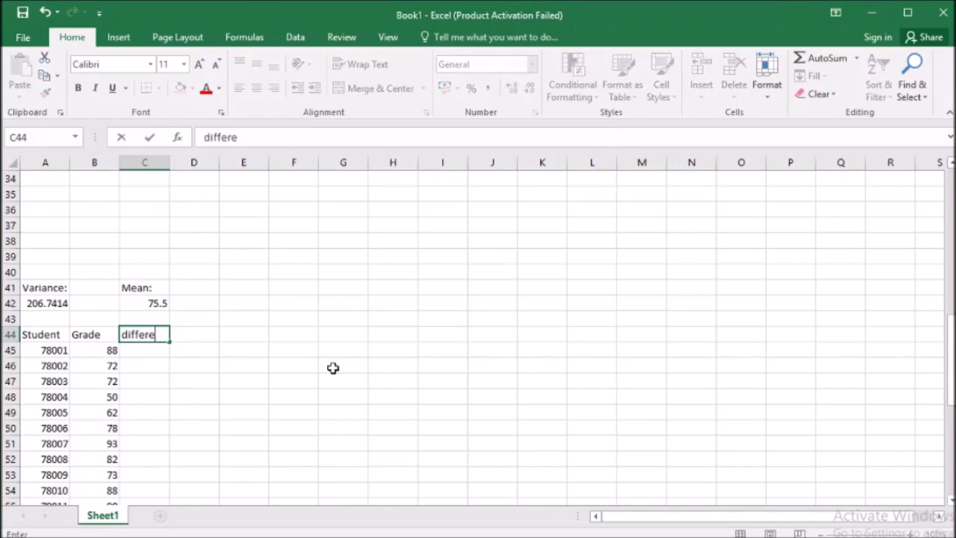
key("Return")
left_click_drag(109, 351, 99, 441)
left_click_drag(98, 350, 99, 443)
left_click(143, 305)
Set the column header in C44 to "Diff".
left_click(148, 339)
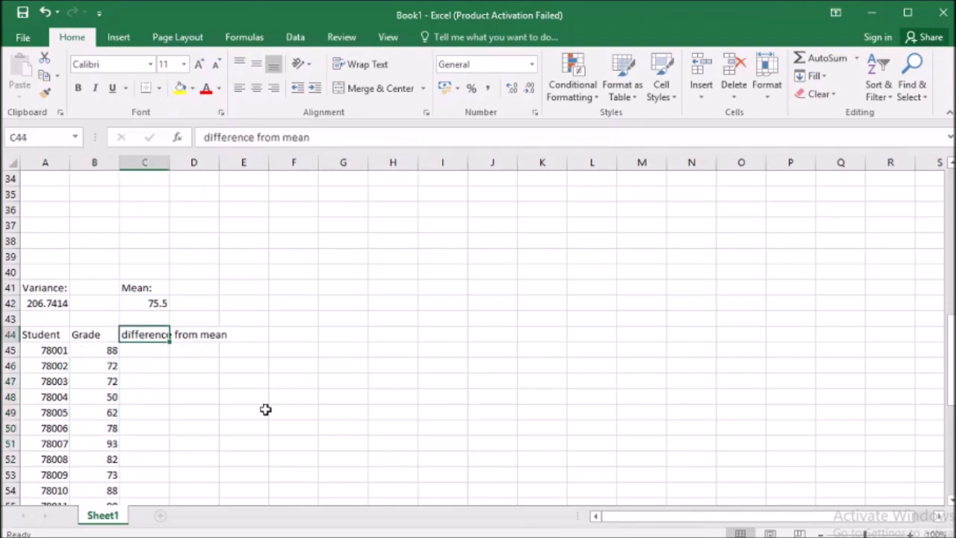
type("Diff")
key("Return")
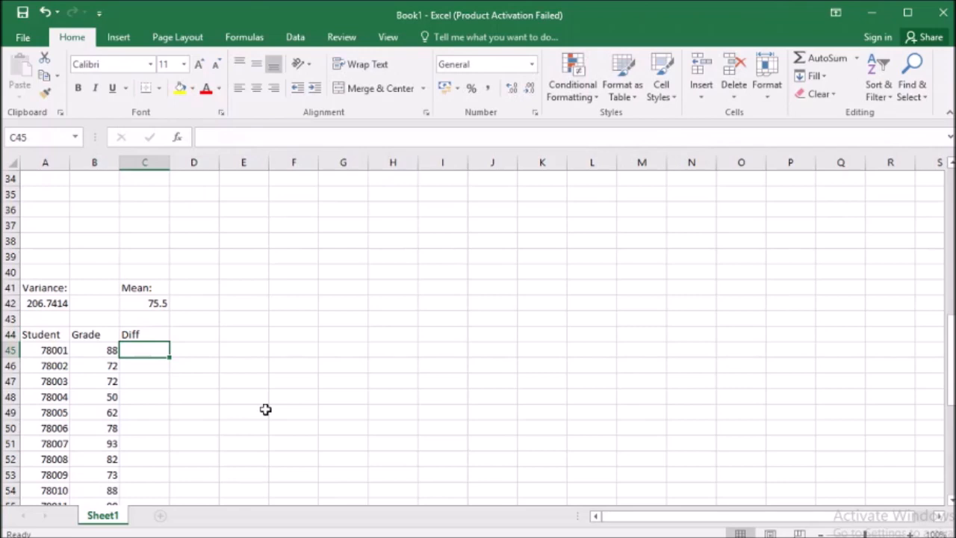
Enter =B45-$C$42 in C45 and fill the formula down the Diff column to the last student.
type("=")
left_click(95, 352)
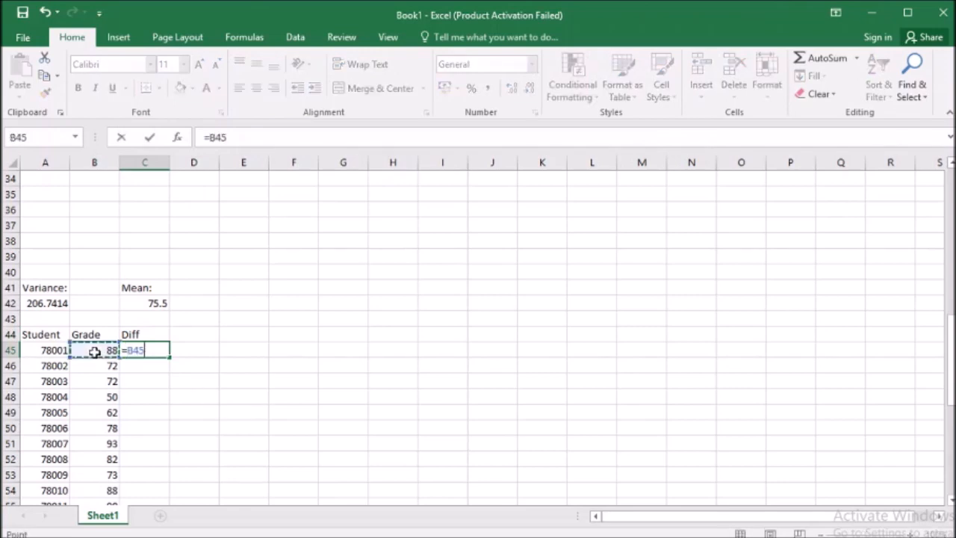
type("-")
left_click(151, 302)
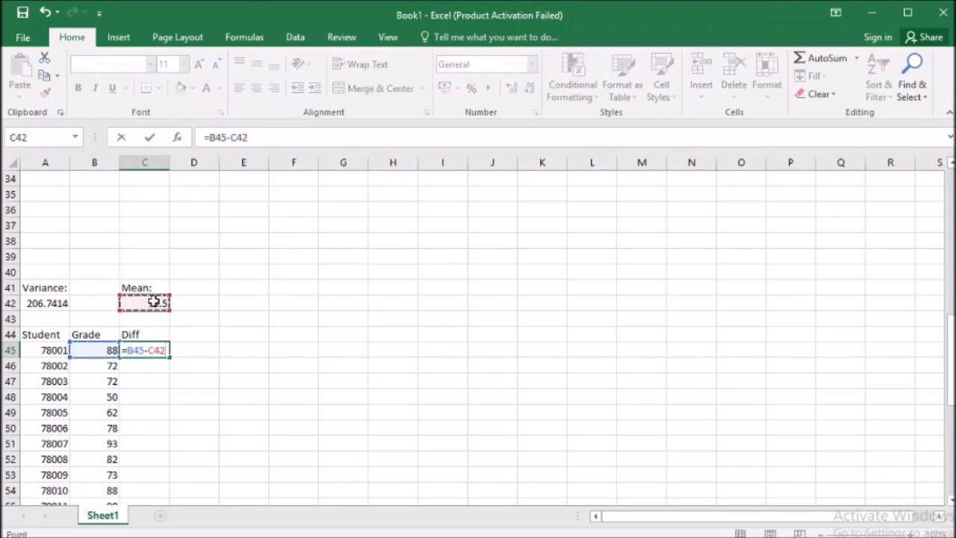
key("F4")
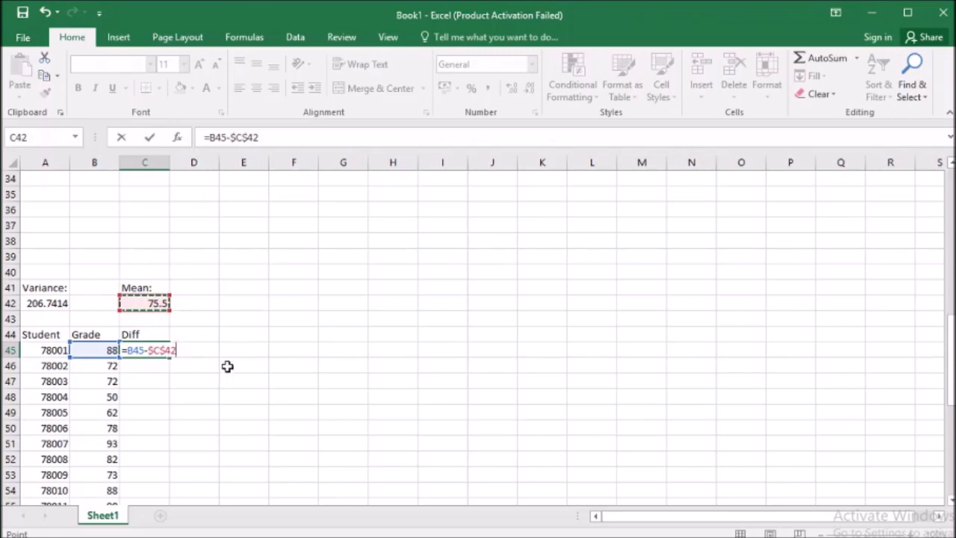
key("Return")
key("Up")
double_click(169, 357)
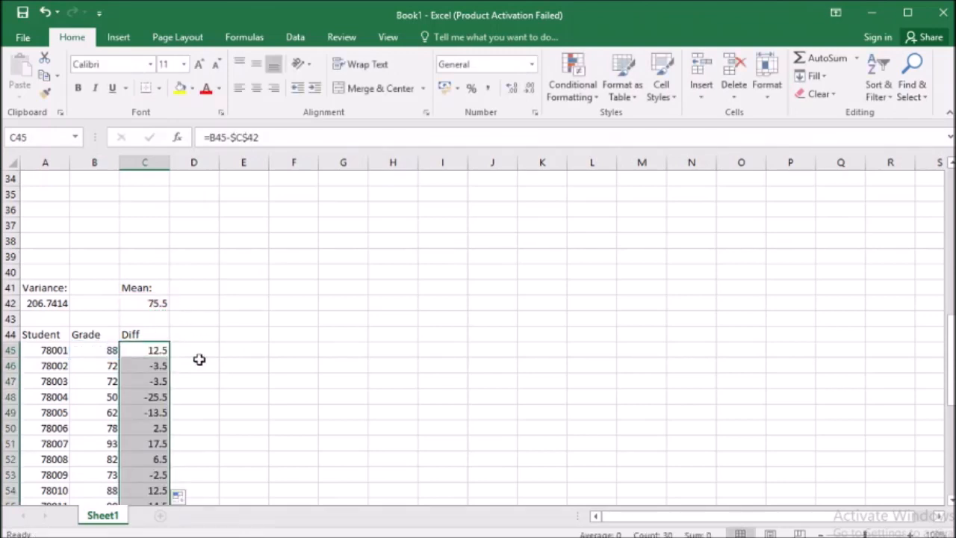
left_click_drag(155, 336, 139, 464)
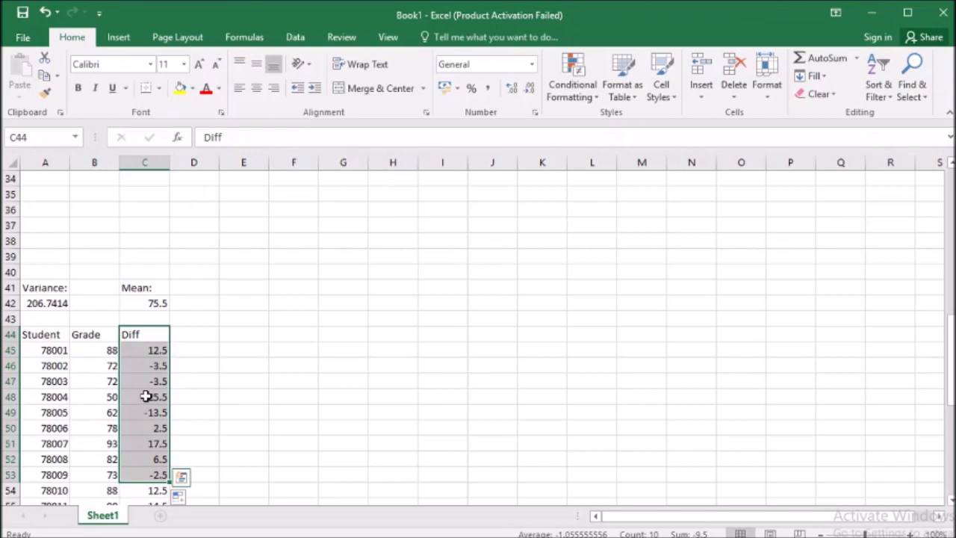
left_click_drag(149, 335, 144, 474)
Enter the column header "Sq Diff" in D44.
left_click(201, 334)
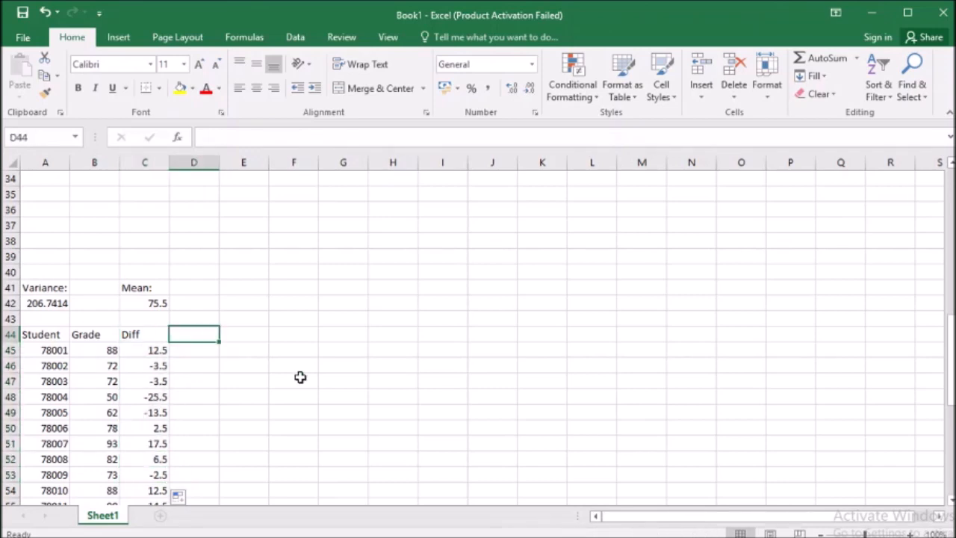
type("Sq Diff")
key("Return")
left_click(196, 336)
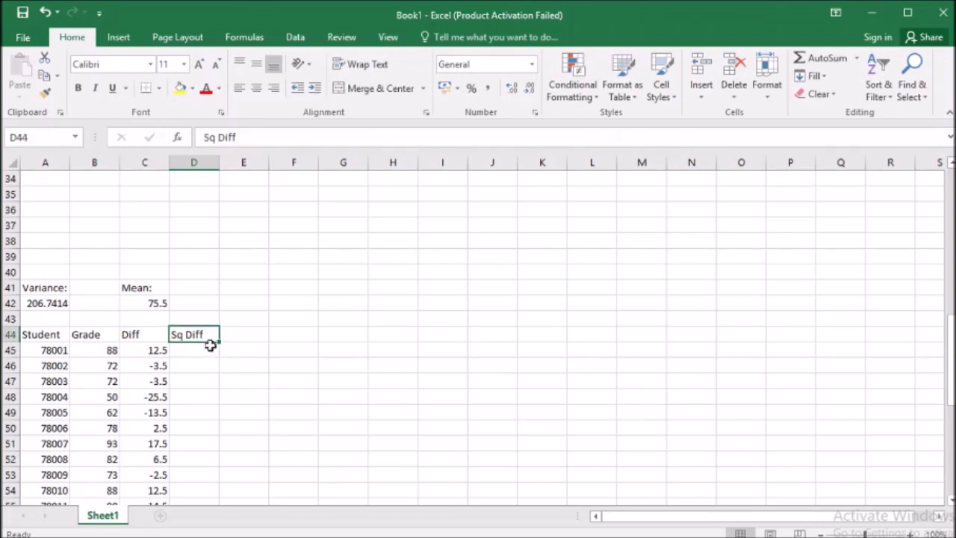
Square the first difference with =C45^2 in D45 and fill the formula down the Sq Diff column.
left_click(200, 351)
type("=")
left_click(153, 351)
type("^2")
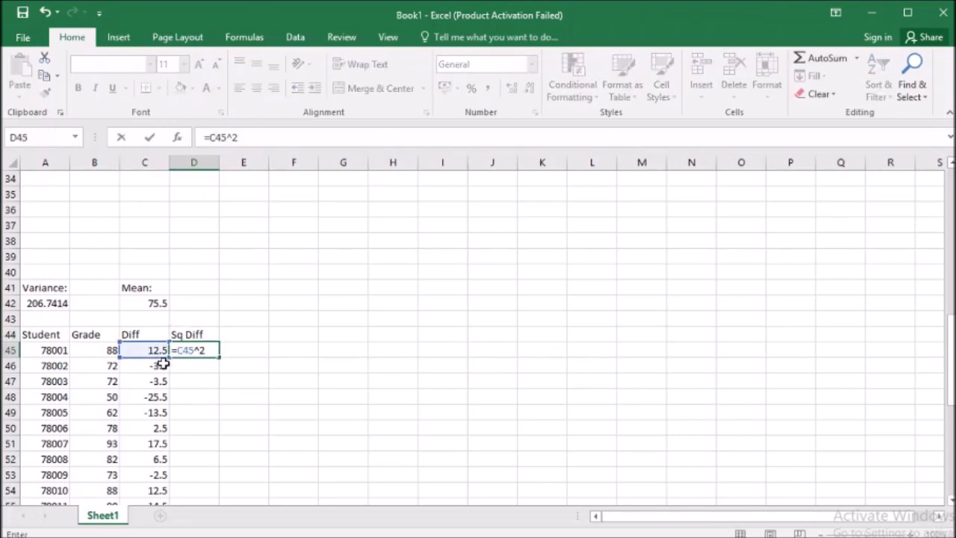
key("Return")
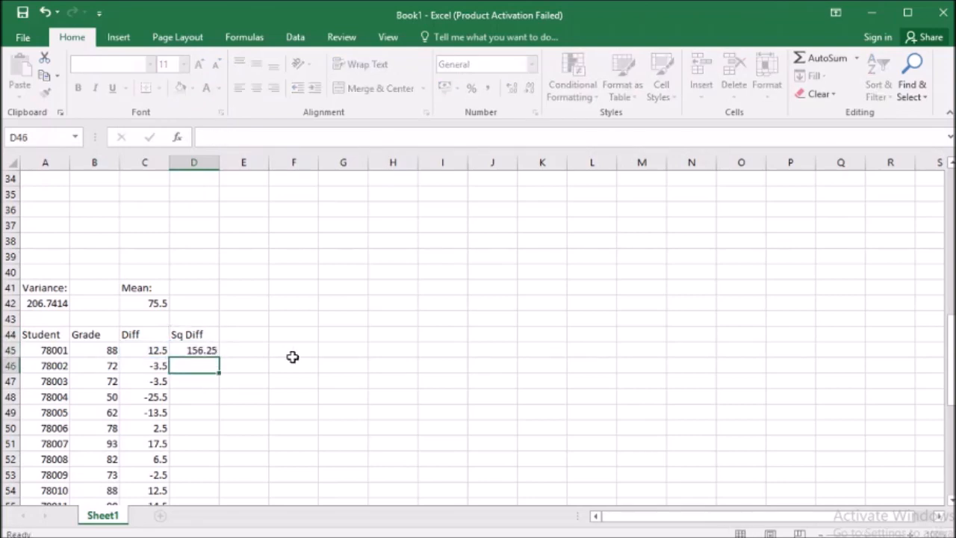
left_click(212, 351)
double_click(220, 356)
Total the squared differences in D75 with =SUM(D45:D74).
scroll(224, 418, "down", 8)
left_click(200, 443)
left_click(816, 60)
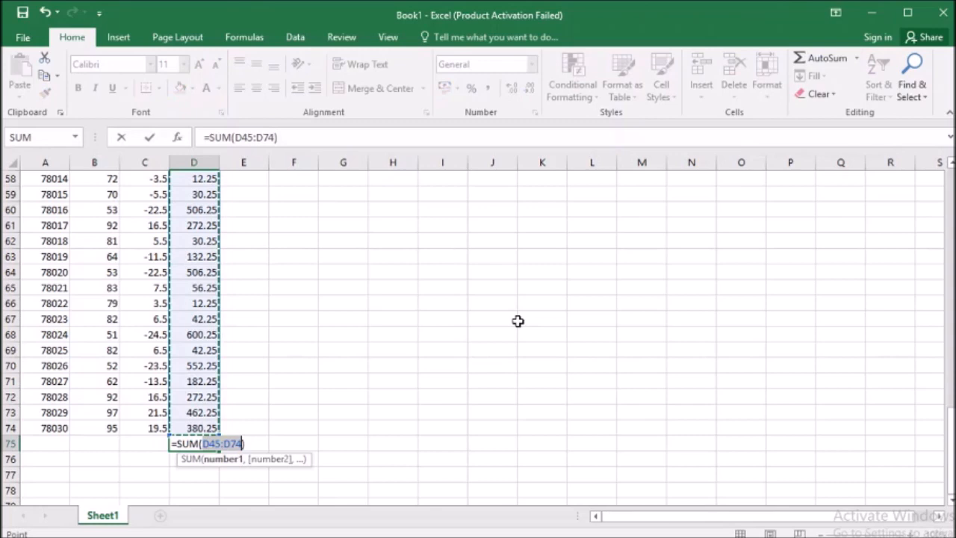
key("Return")
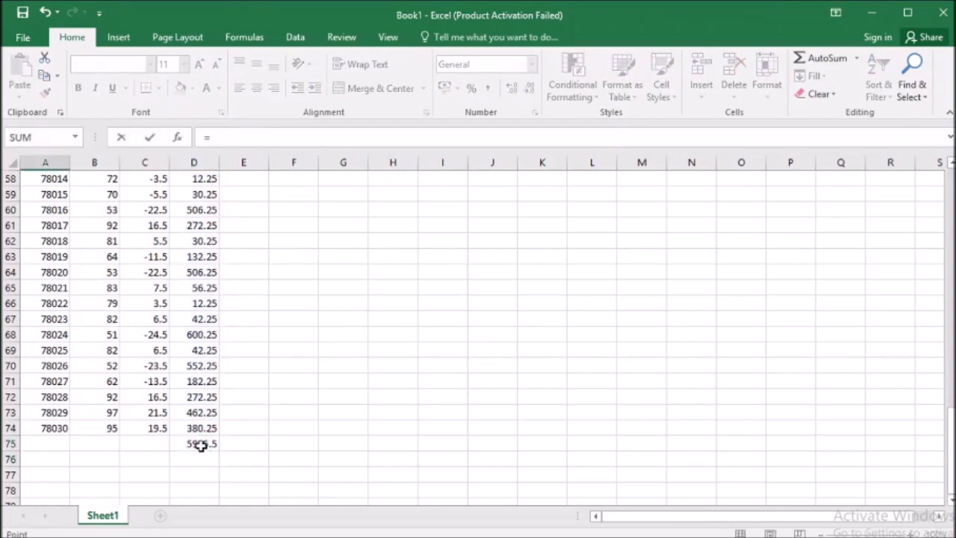
Calculate the variance manually in A40 with the formula =D75/29.
left_click(200, 443)
type("/29")
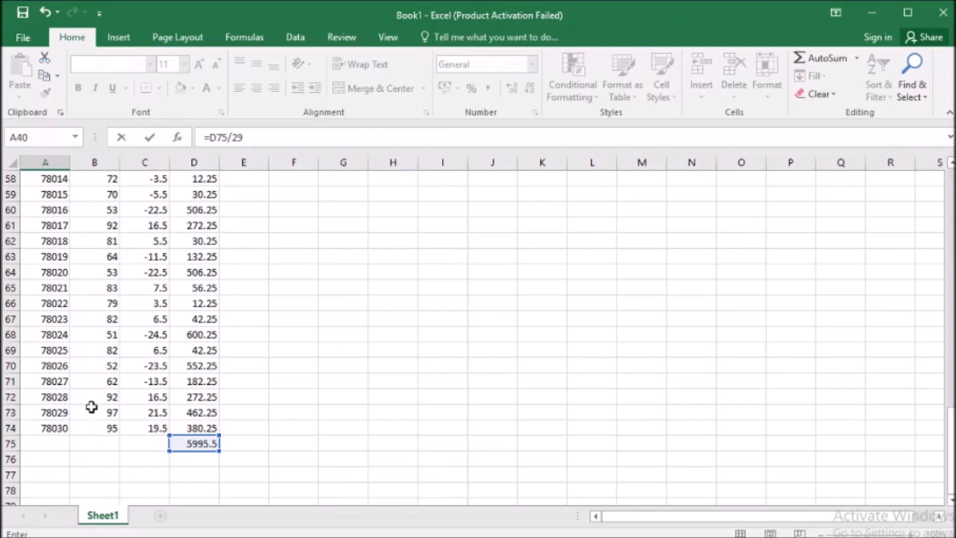
key("Return")
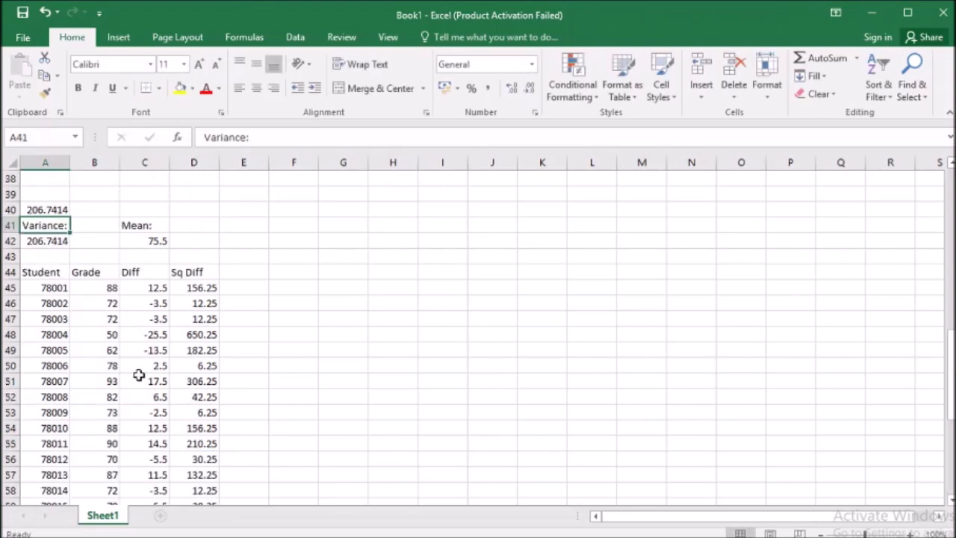
Compare the manual variance formula in A40 with the variance in A42 and review the Grade and Sq Diff data behind them.
double_click(52, 208)
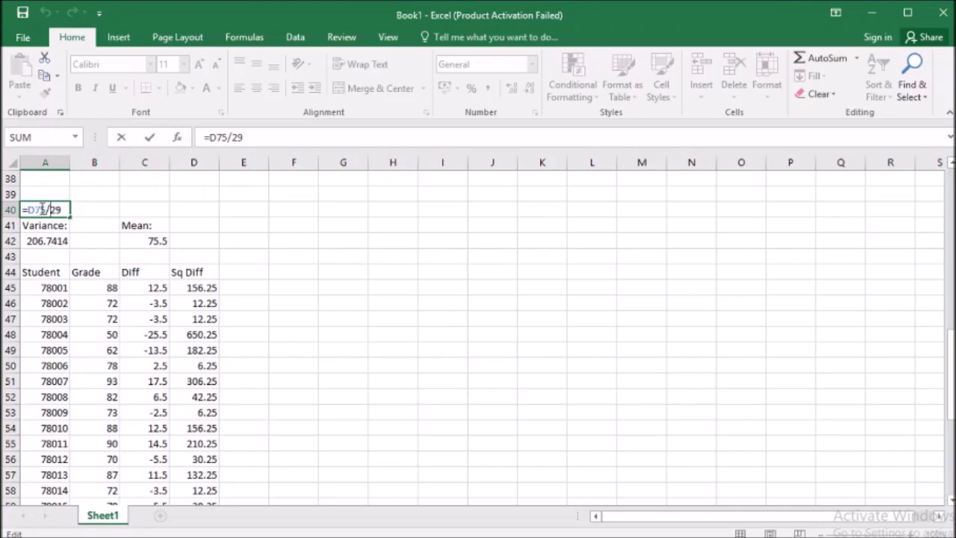
scroll(196, 303, "down", 8)
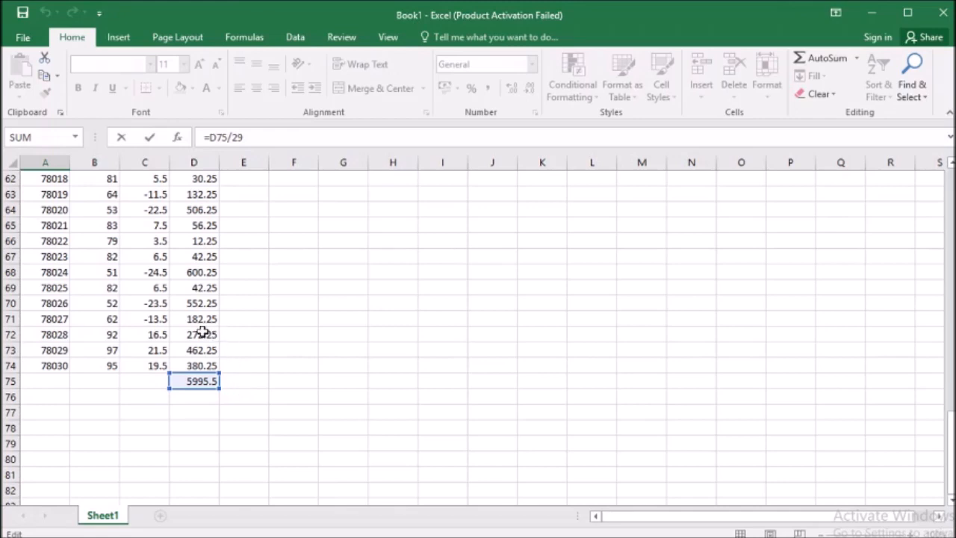
scroll(202, 334, "up", 8)
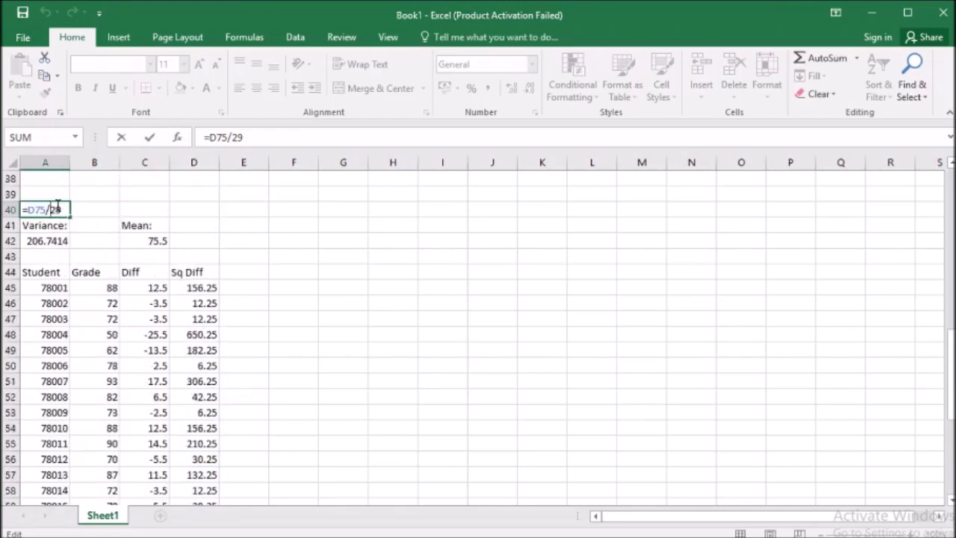
left_click(54, 209)
key("Return")
left_click_drag(45, 209, 69, 239)
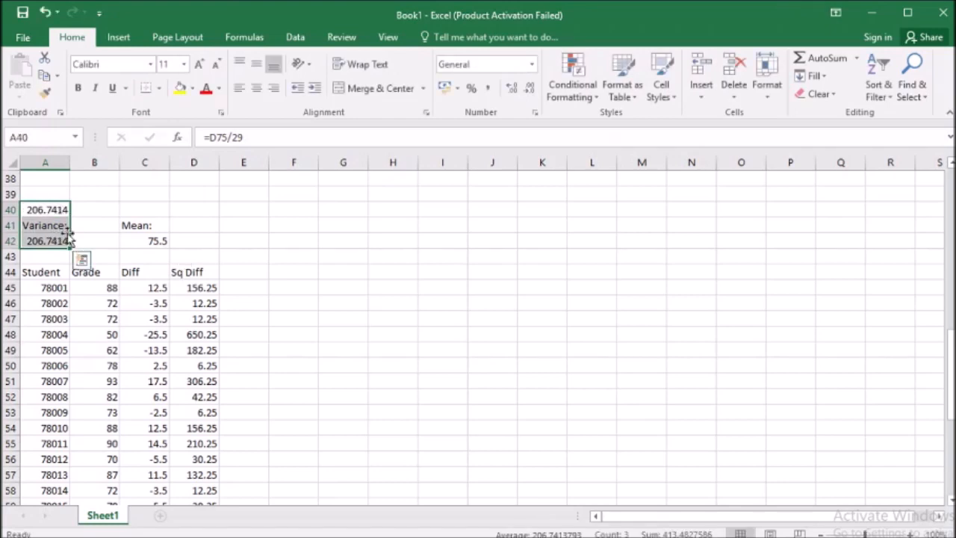
left_click(60, 209)
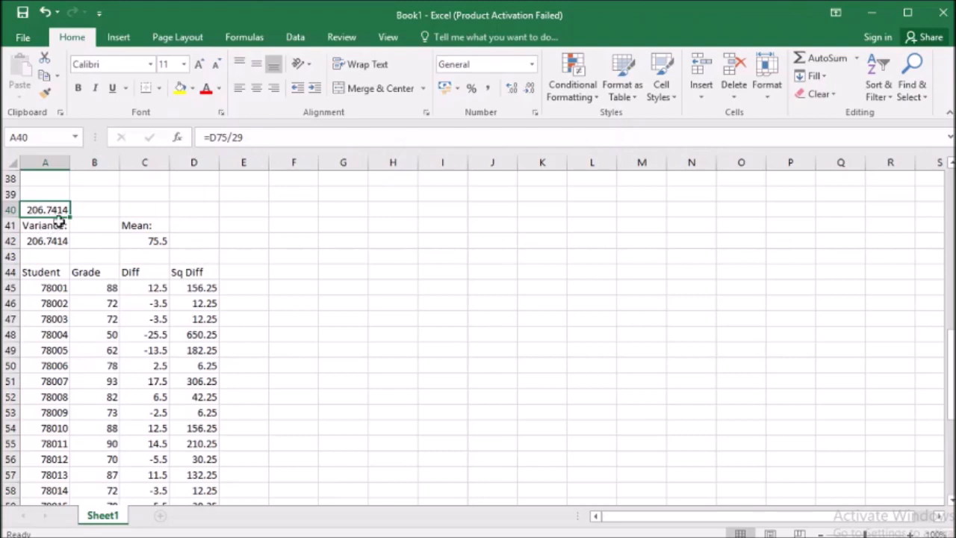
left_click(195, 274)
left_click_drag(195, 273, 193, 396)
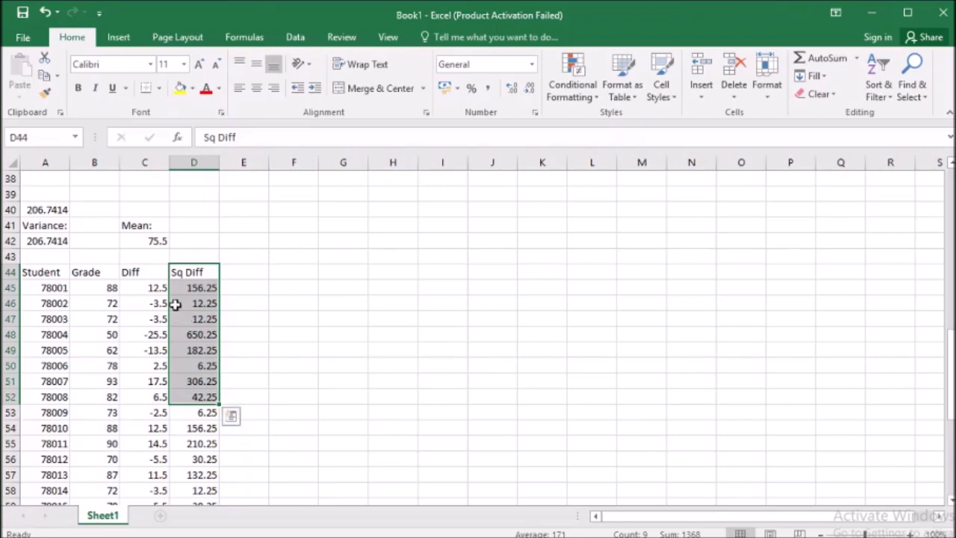
left_click(50, 210)
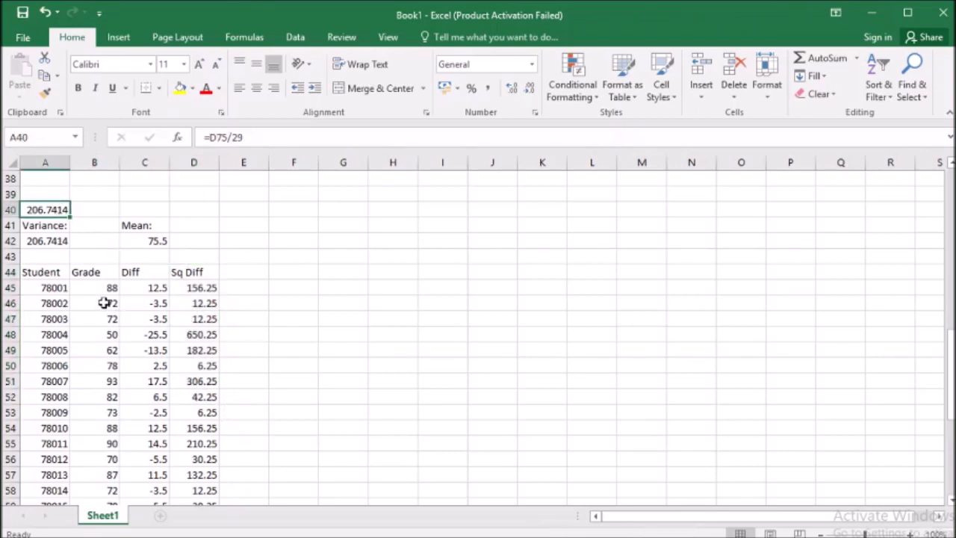
left_click(96, 273)
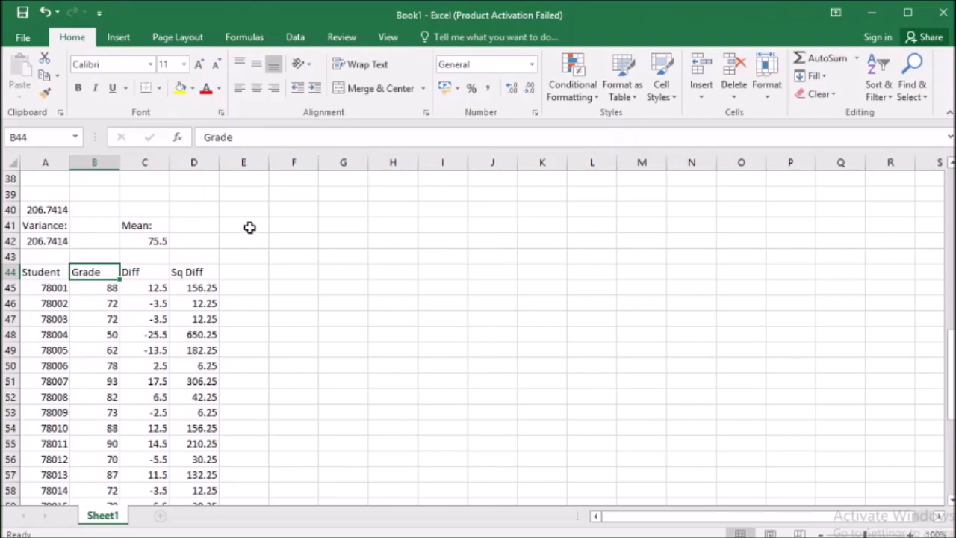
left_click(57, 225)
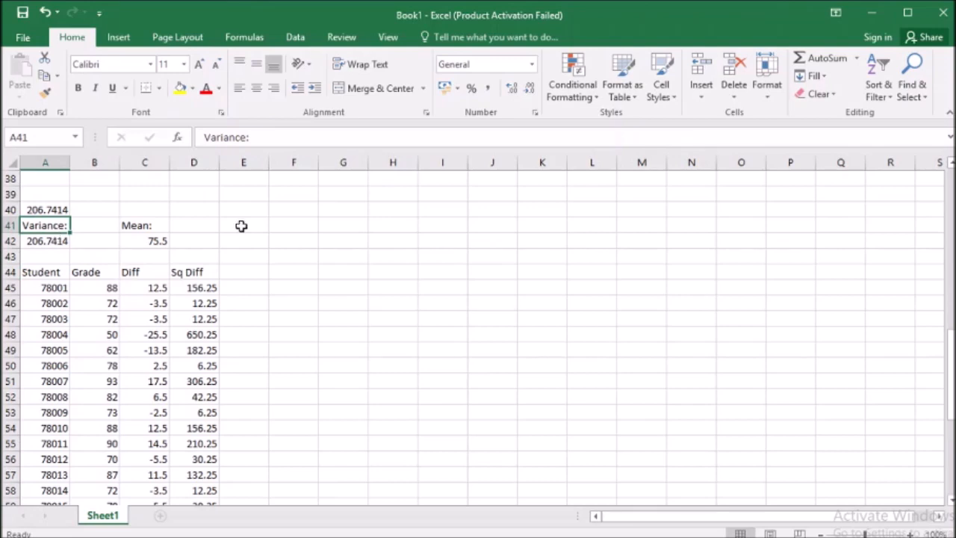
left_click_drag(98, 270, 100, 412)
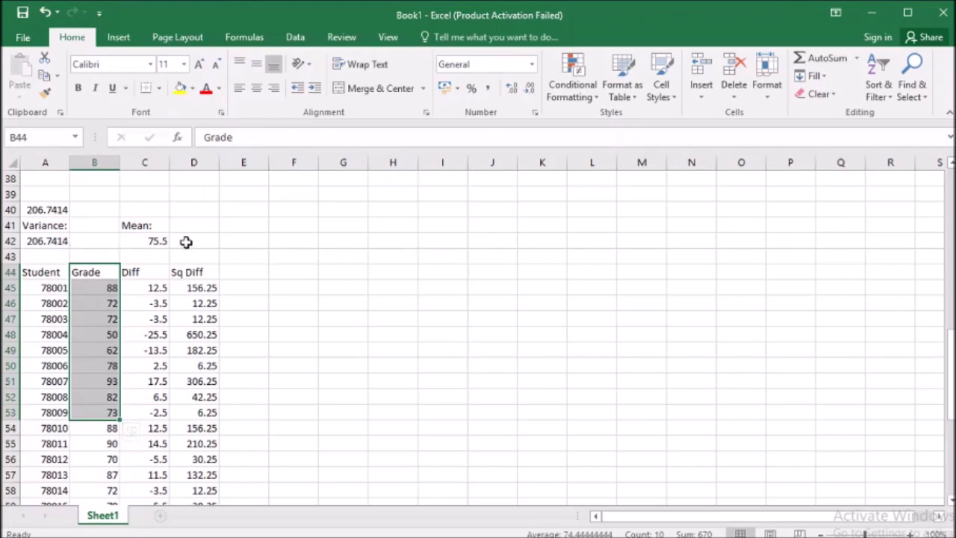
Enter the label "Standard deviation:" in E41.
left_click(246, 227)
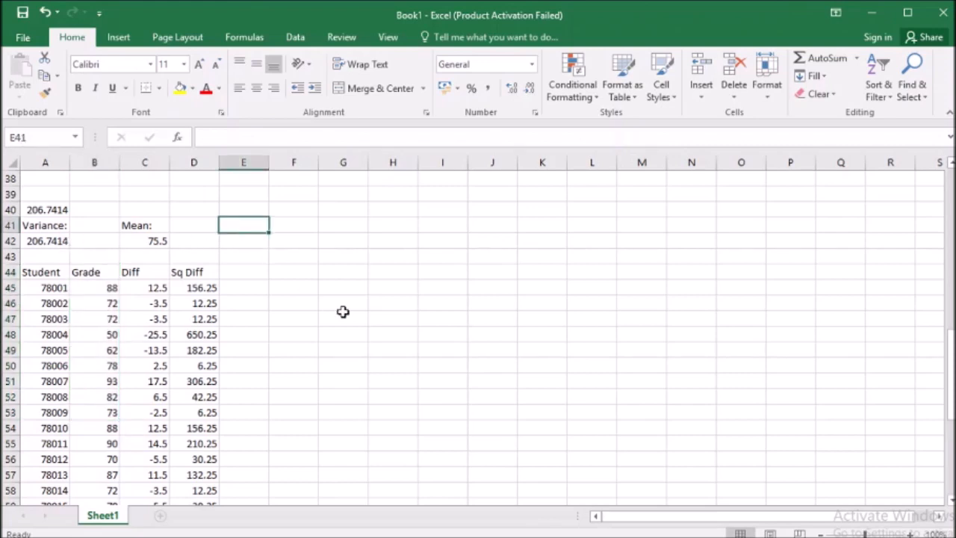
type("Standard deviation:")
key("Return")
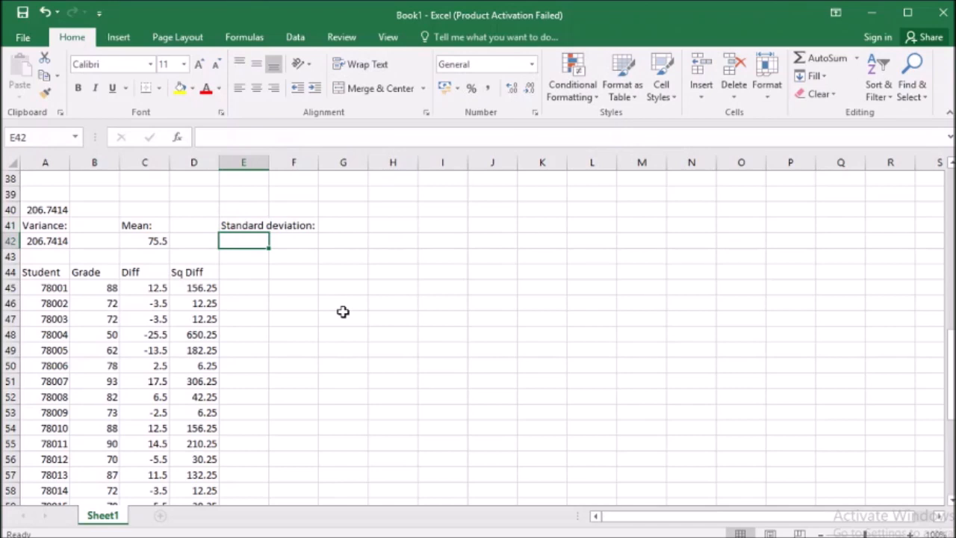
Calculate the standard deviation manually in E40 as the square root of the manual variance with =SQRT(A40).
key("Up")
key("Up")
type("=")
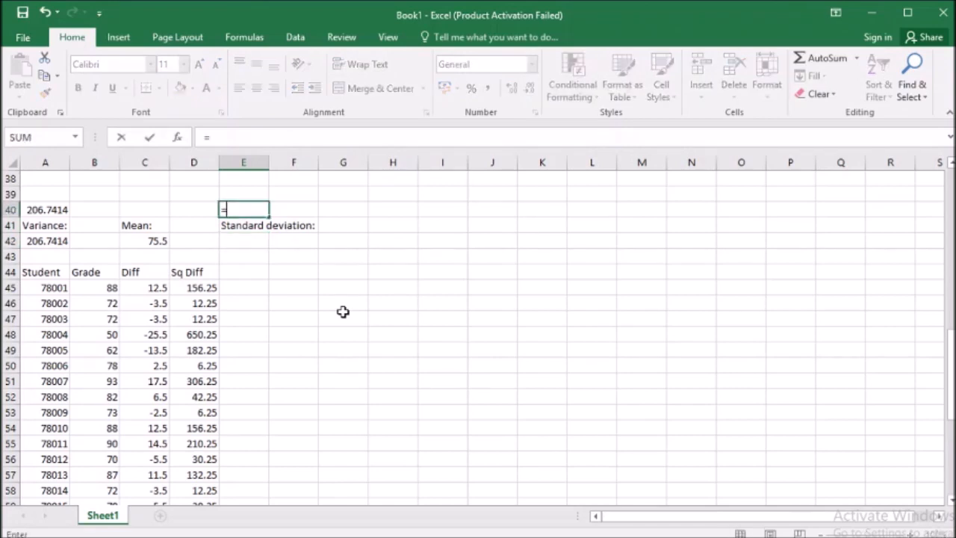
type("sqrt(")
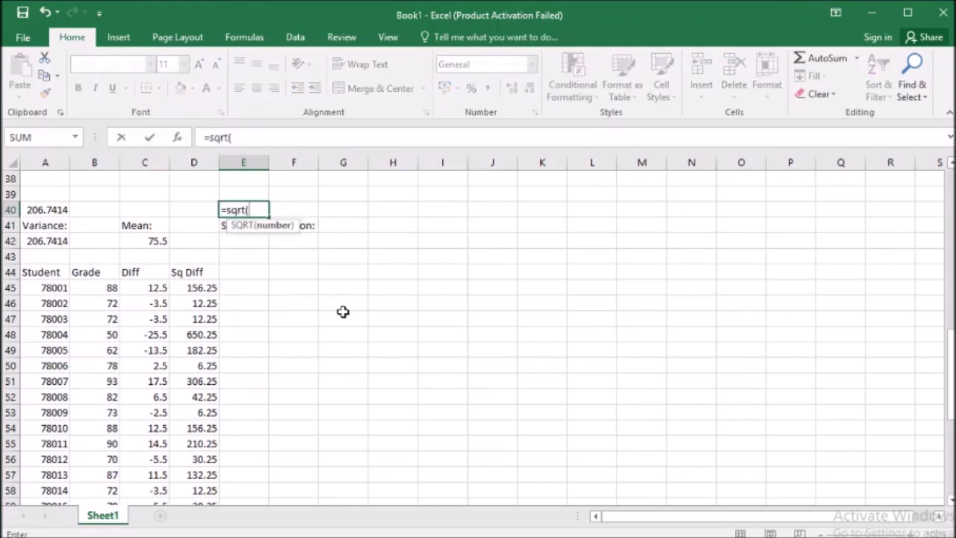
left_click(51, 212)
key("Return")
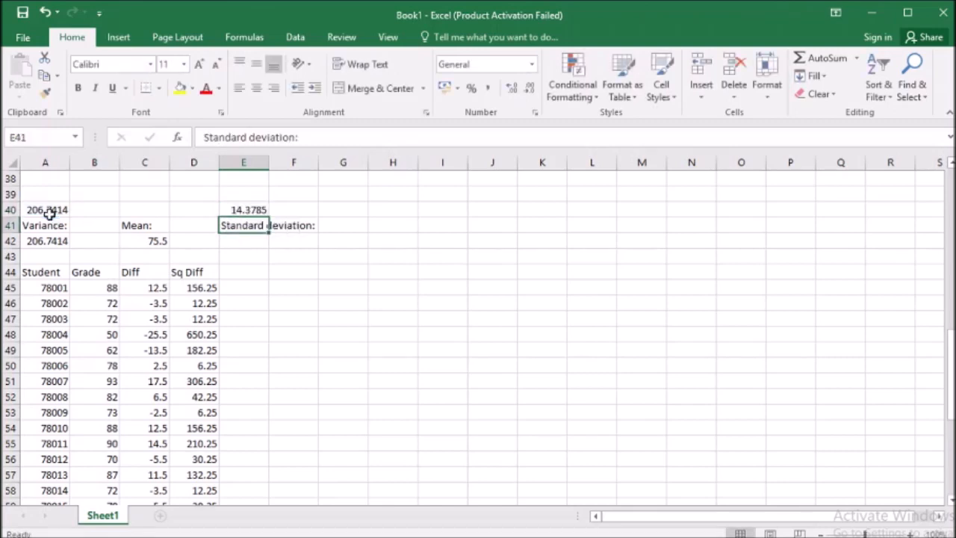
Calculate the sample standard deviation of all the grades in column B with STDEV.S in E42.
left_click(248, 244)
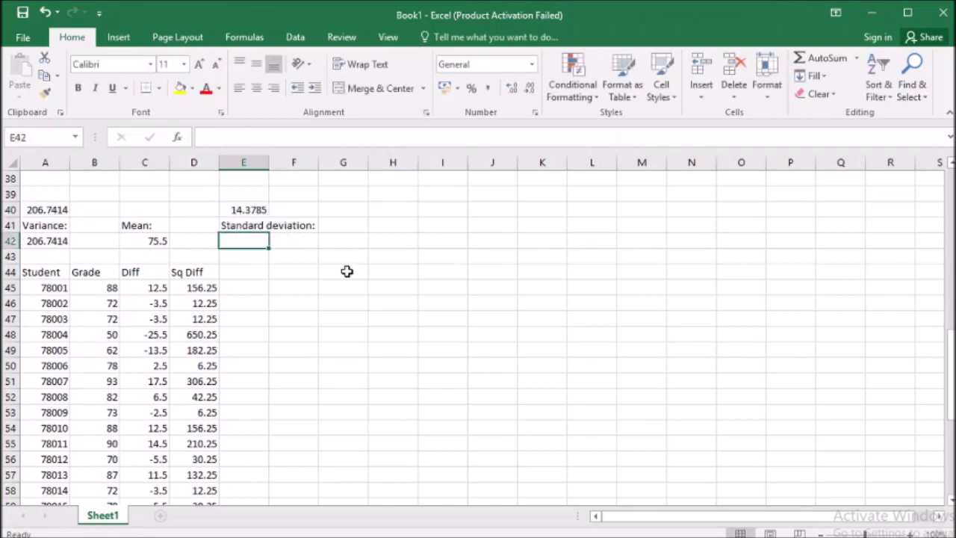
type("=")
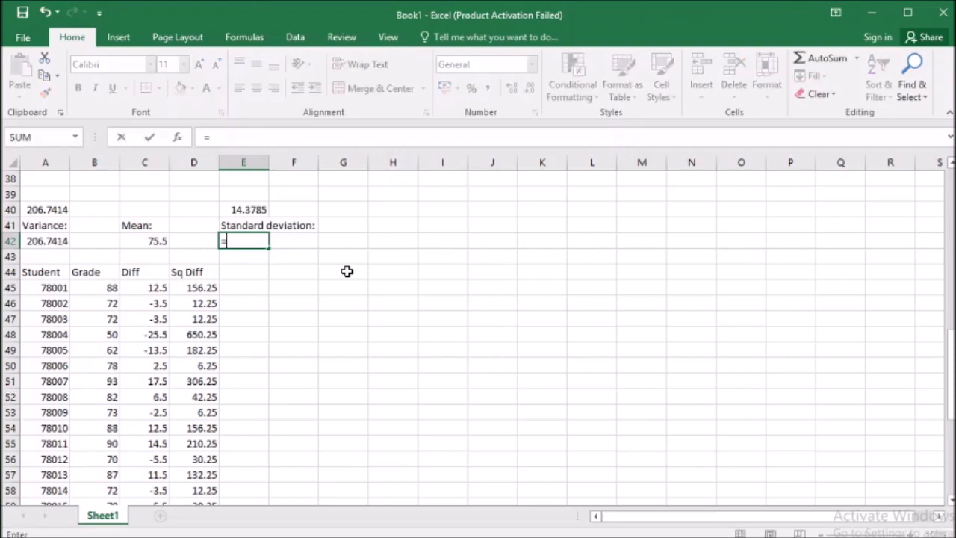
type("stdev")
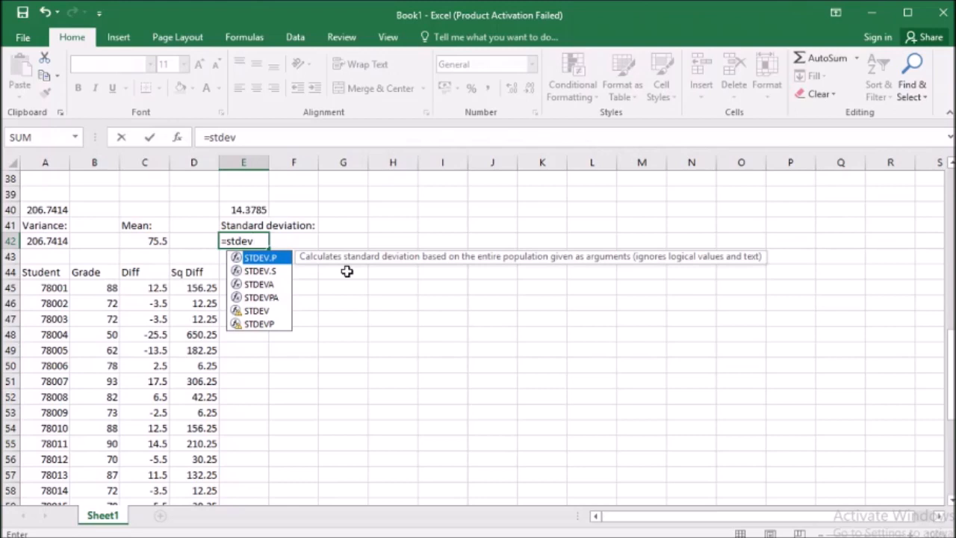
type(".")
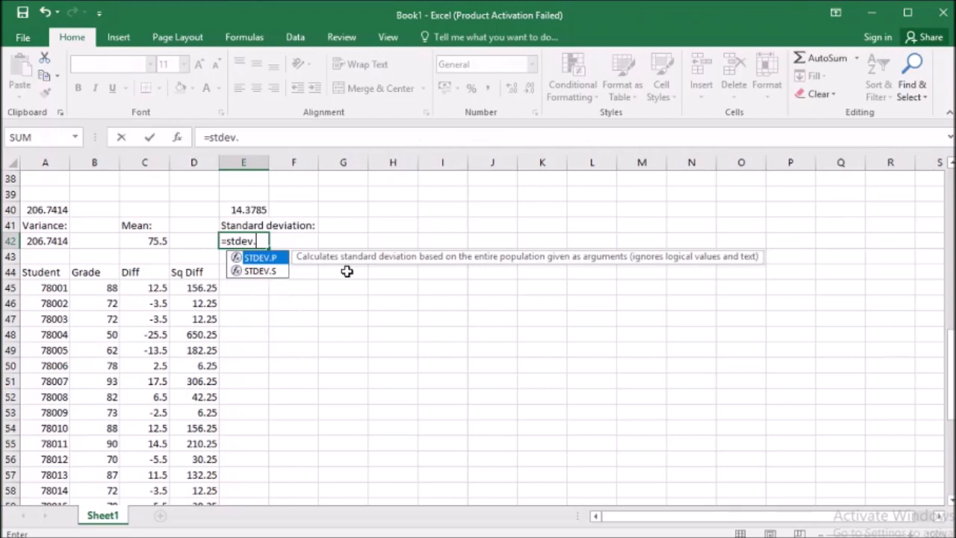
double_click(260, 271)
left_click_drag(97, 284, 95, 456)
key("Return")
Compare the manual standard deviation in E40 with the STDEV.S result in E42 and review the summary range A40:F42.
left_click(256, 223)
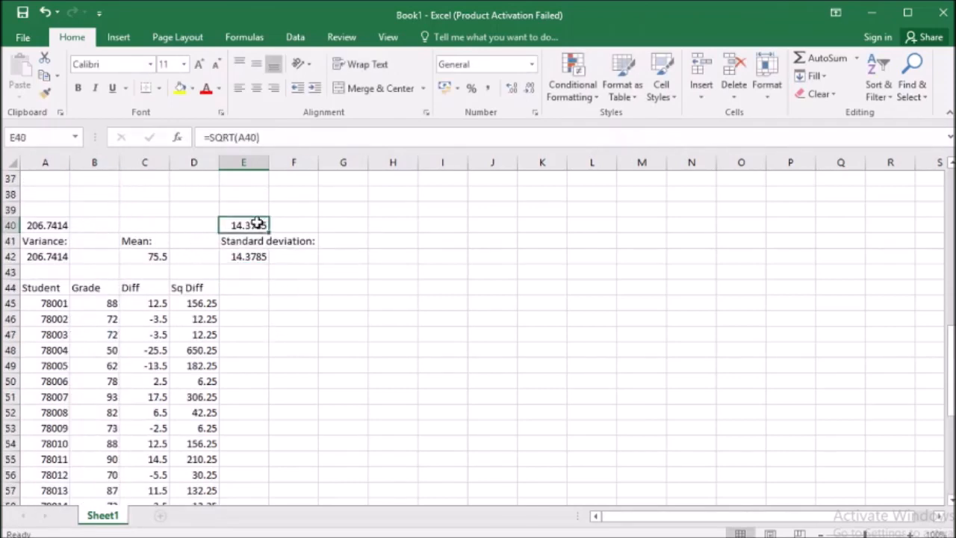
left_click_drag(256, 222, 262, 255)
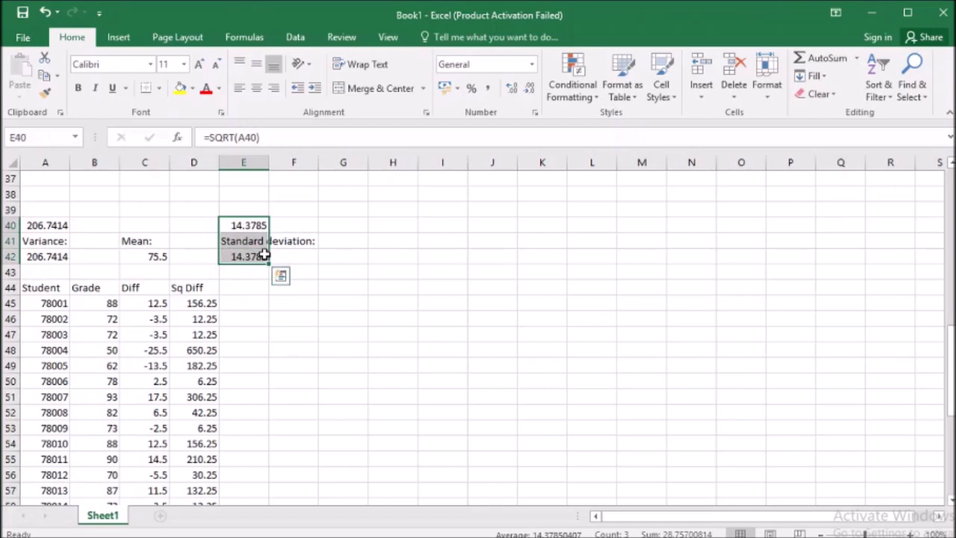
left_click(340, 270)
left_click_drag(59, 225, 312, 257)
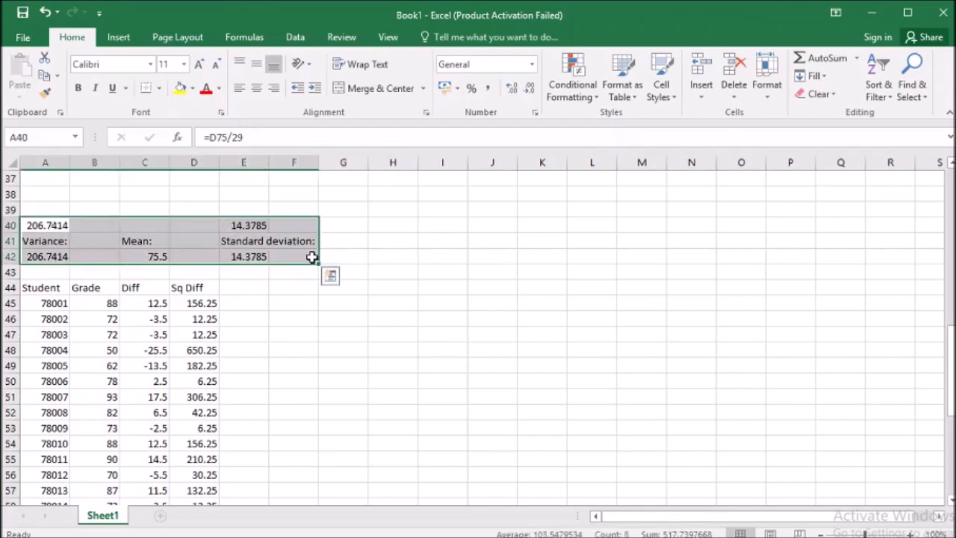